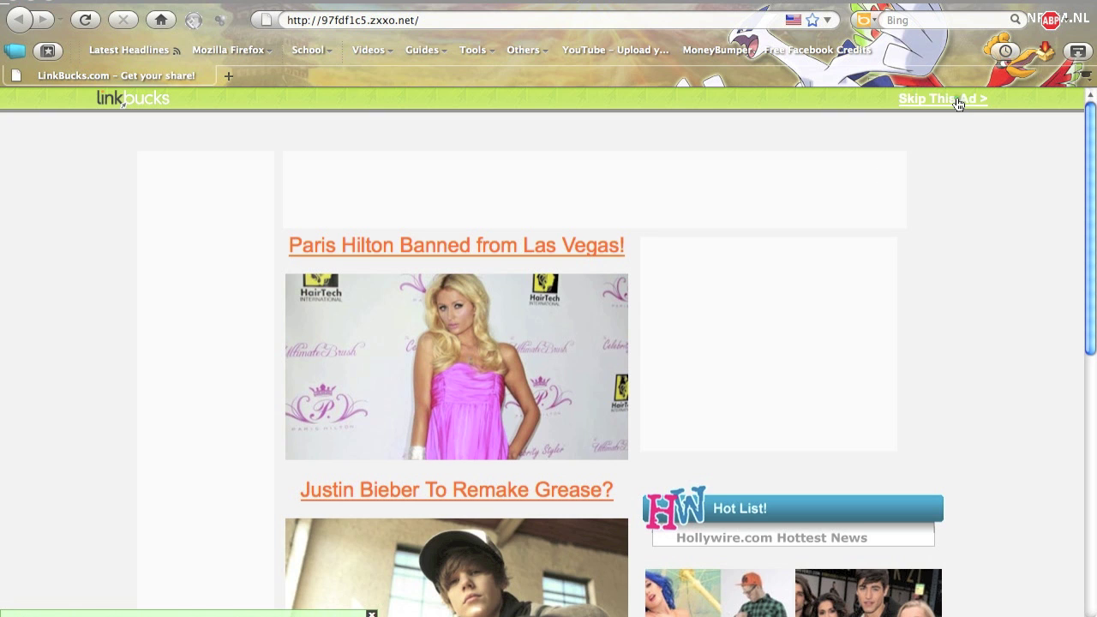
# Step: Skip the ad and download MS Office 2011 Beta 6.zip with dTa OneClick into the /Users/student/Desktop/ folder
pyautogui.click(957, 100)
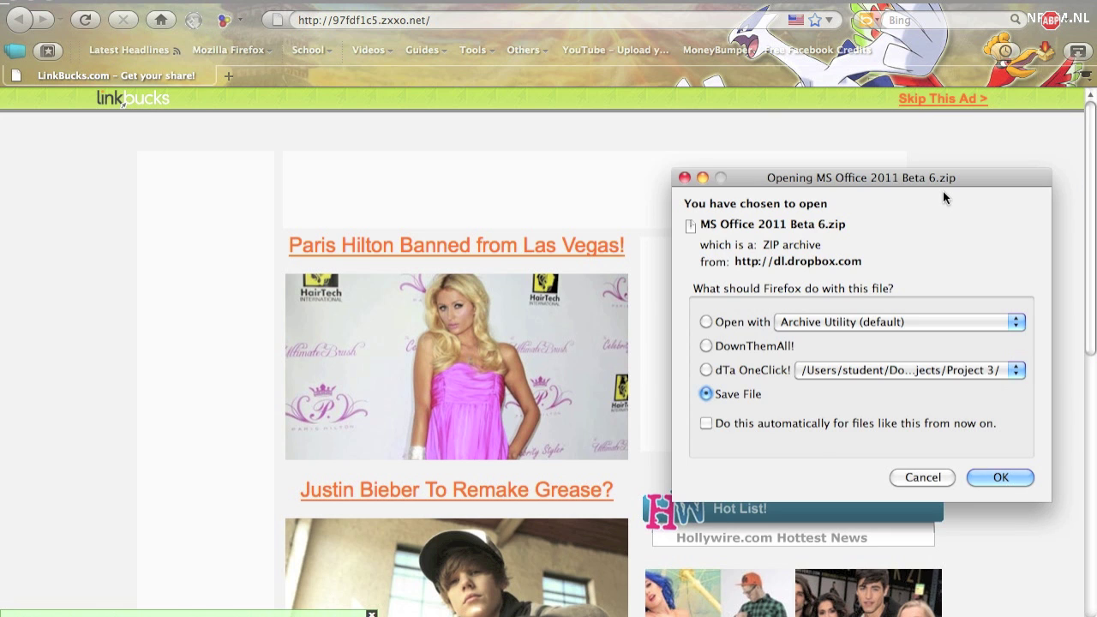
pyautogui.moveTo(931, 180); pyautogui.dragTo(592, 144)
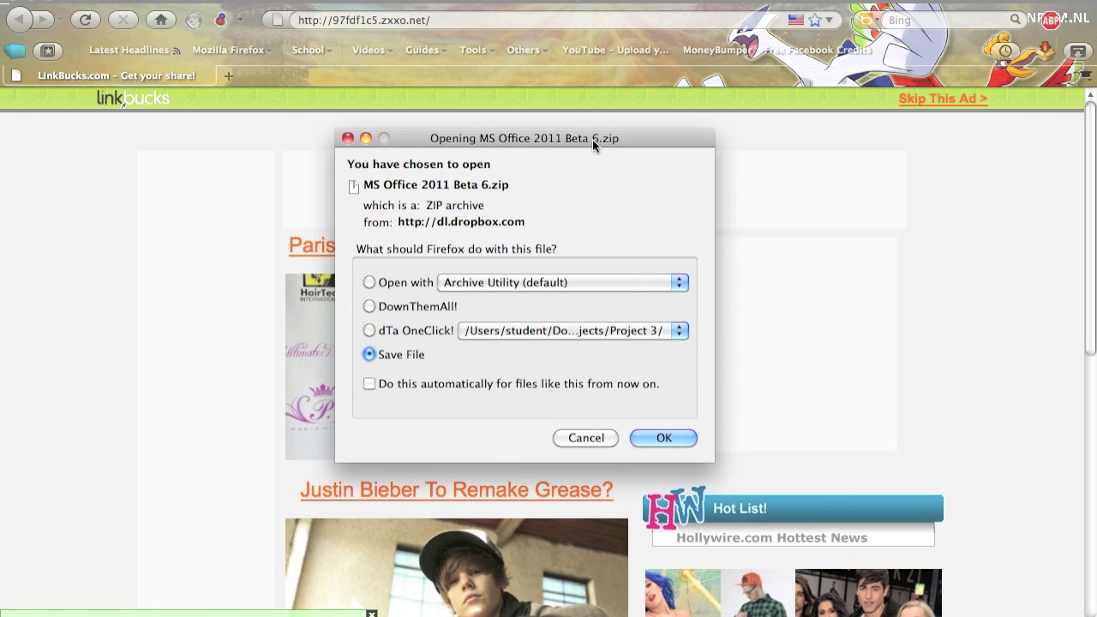
pyautogui.click(403, 334)
pyautogui.click(517, 334)
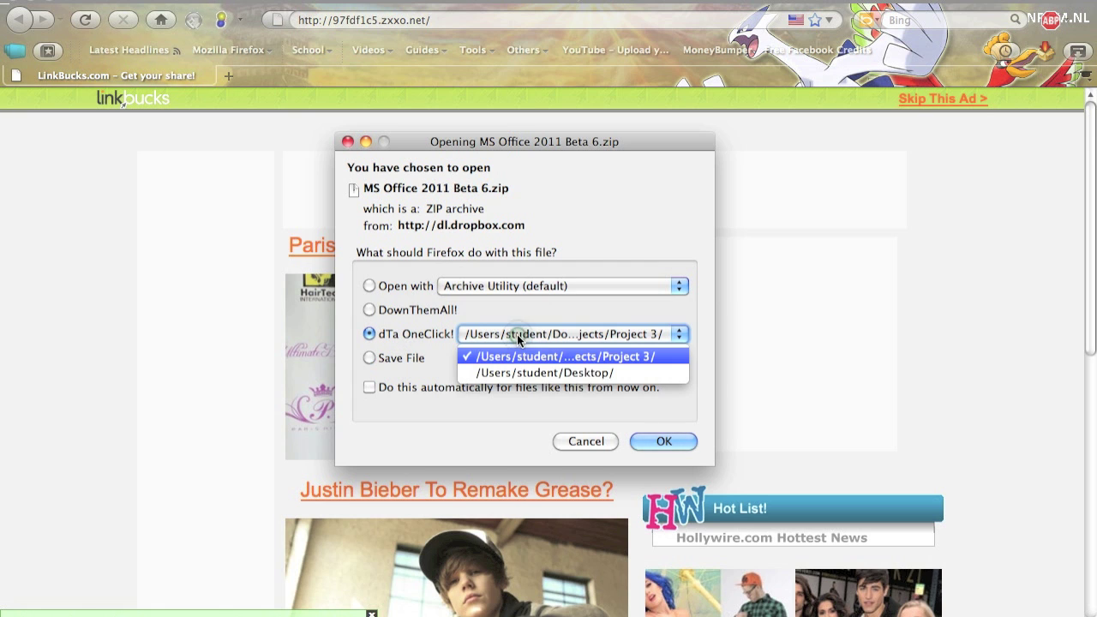
pyautogui.click(525, 372)
pyautogui.click(653, 441)
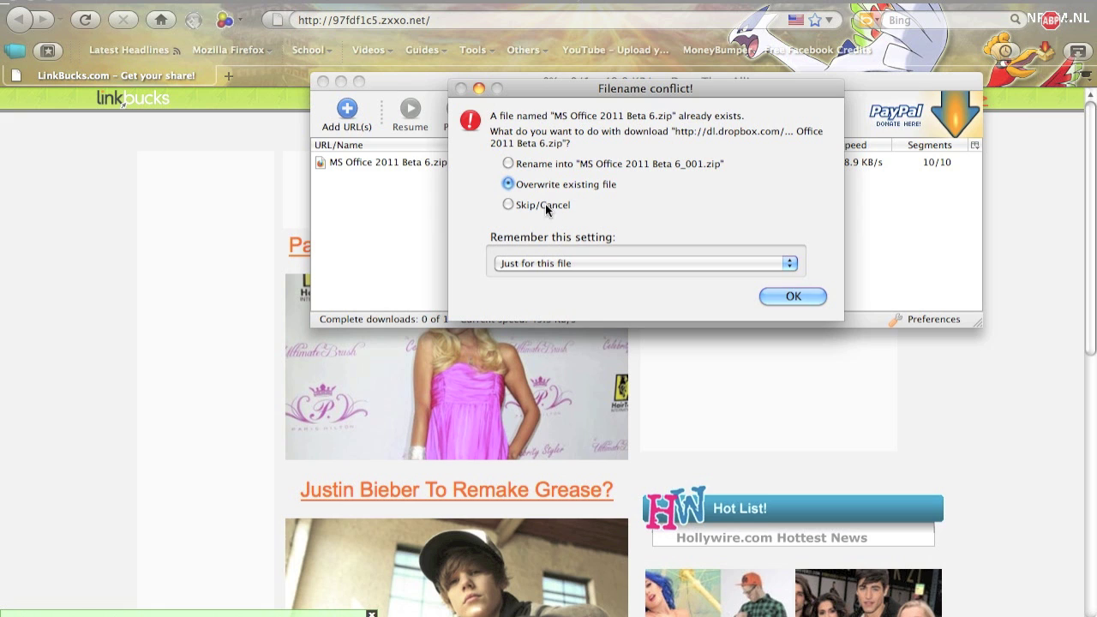
# Step: Choose Skip/Cancel for the download's filename conflict and hide the browser to reveal the desktop
pyautogui.click(546, 204)
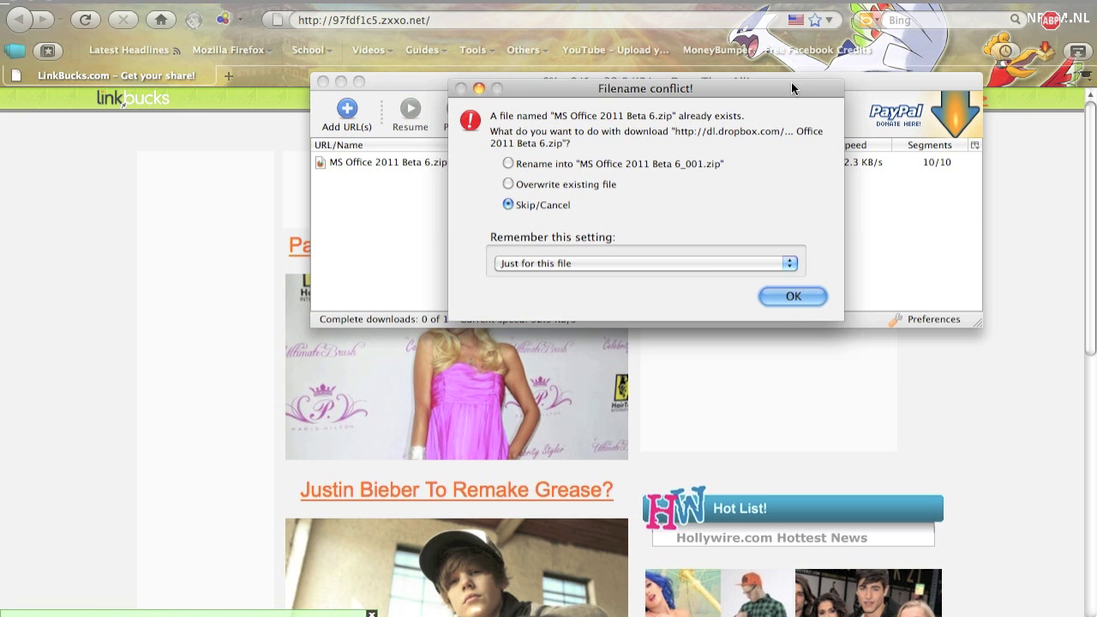
pyautogui.moveTo(710, 3); pyautogui.dragTo(667, 271)
pyautogui.press('super+h')
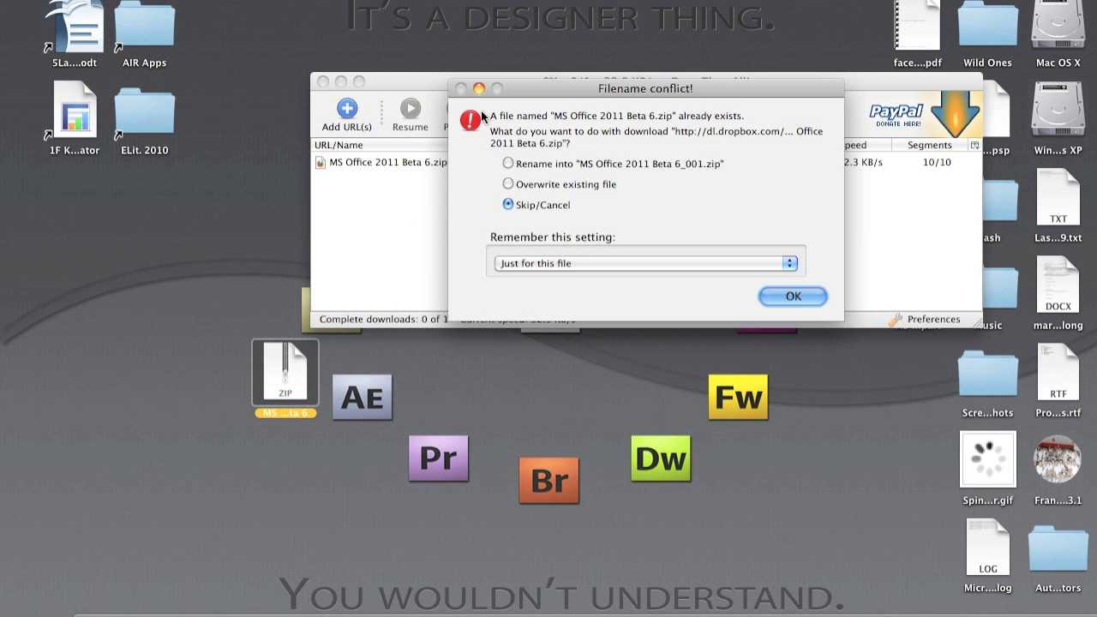
# Step: Move the existing MS Office ZIP archive over the desktop's Br icon and shift the download windows aside
pyautogui.moveTo(288, 367); pyautogui.dragTo(569, 457)
pyautogui.moveTo(403, 81); pyautogui.dragTo(911, 50)
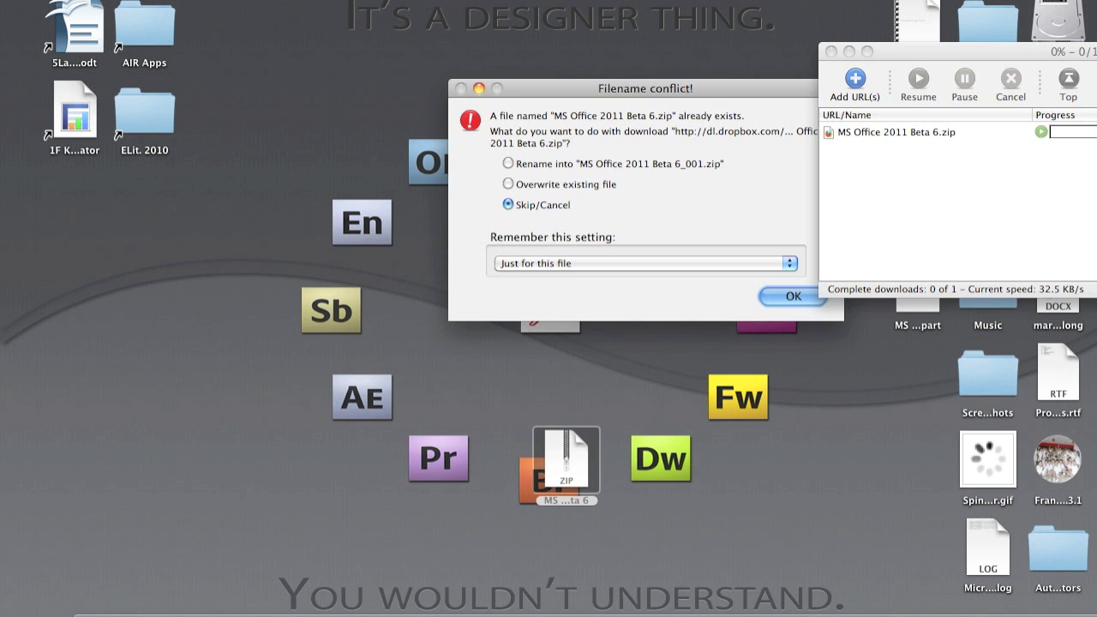
pyautogui.moveTo(641, 96); pyautogui.dragTo(1076, 124)
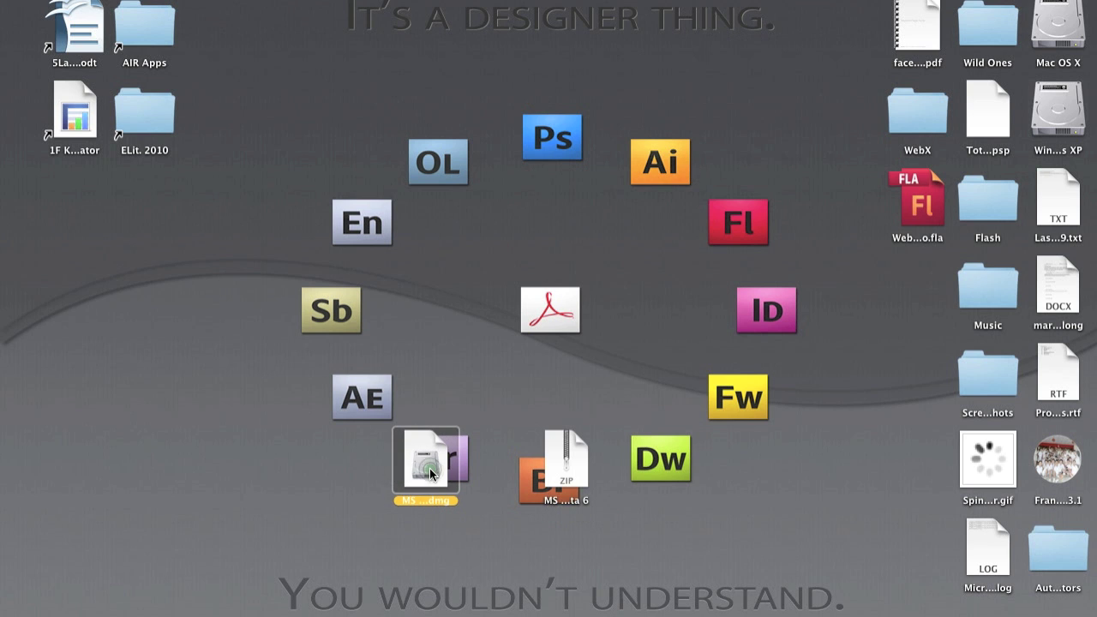
# Step: Mount MS Office 2011 Beta 6.dmg without verifying it and launch the Office Installer from the disk image
pyautogui.doubleClick(431, 474)
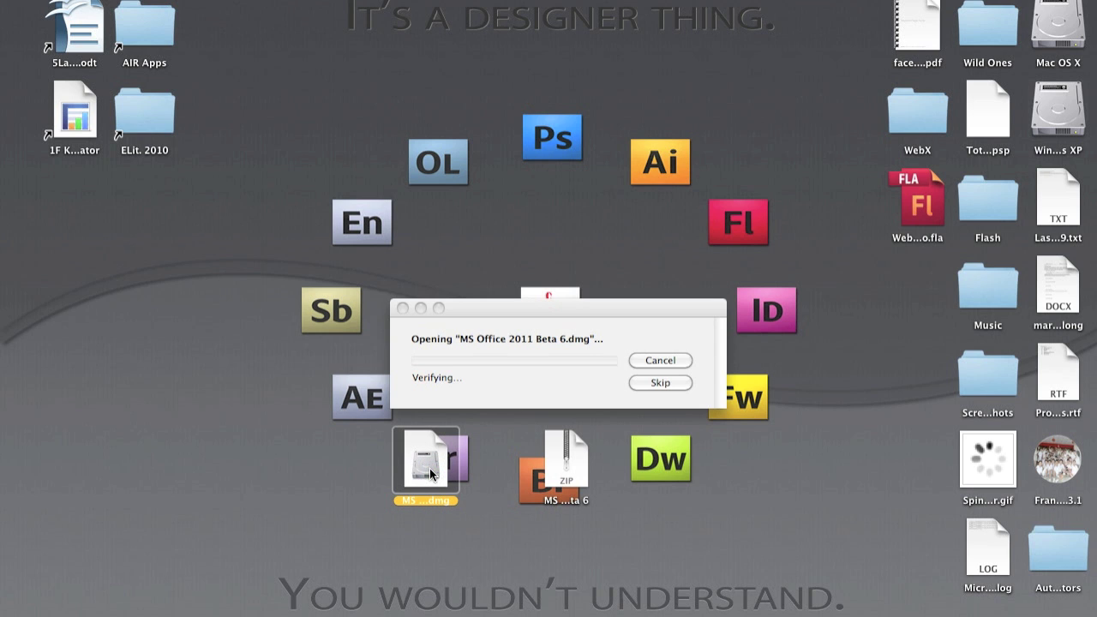
pyautogui.click(650, 383)
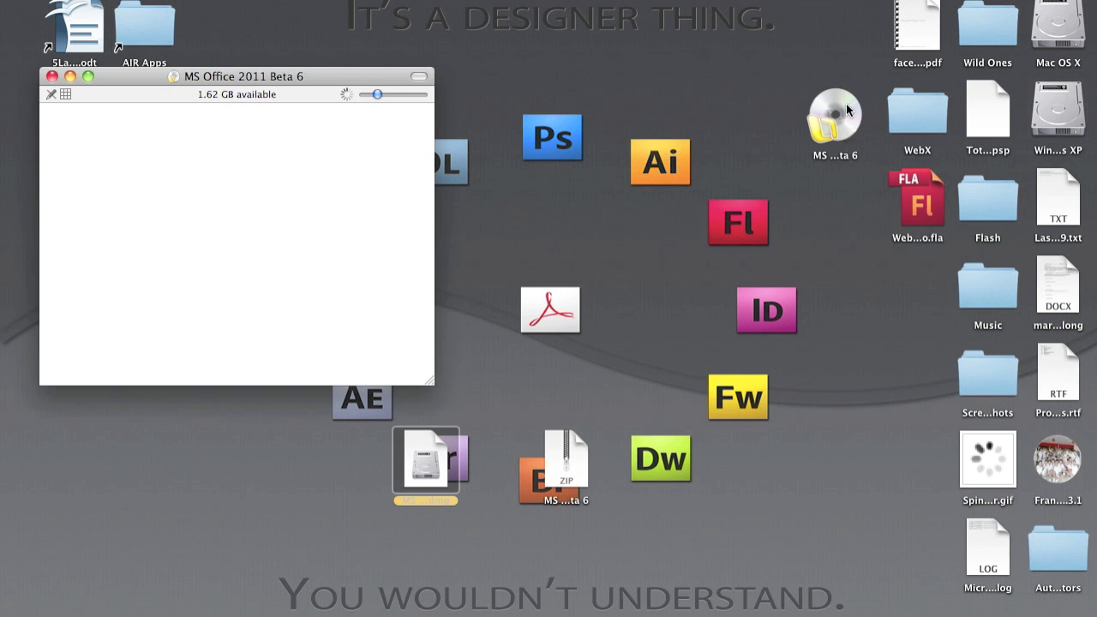
pyautogui.click(840, 110)
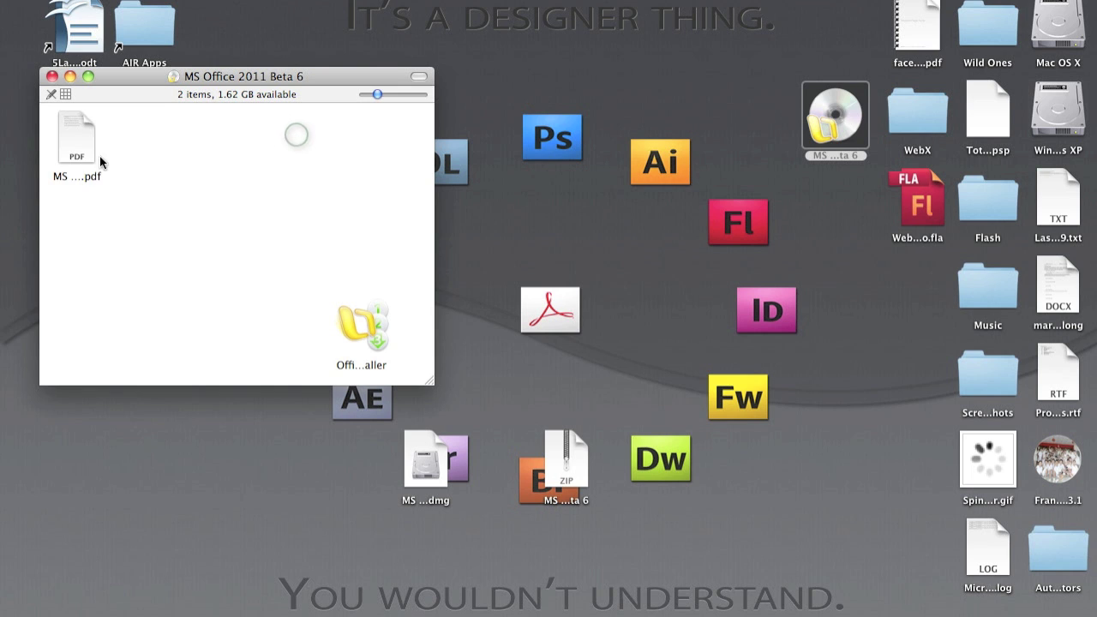
pyautogui.click(85, 147)
pyautogui.click(360, 330)
pyautogui.click(85, 155)
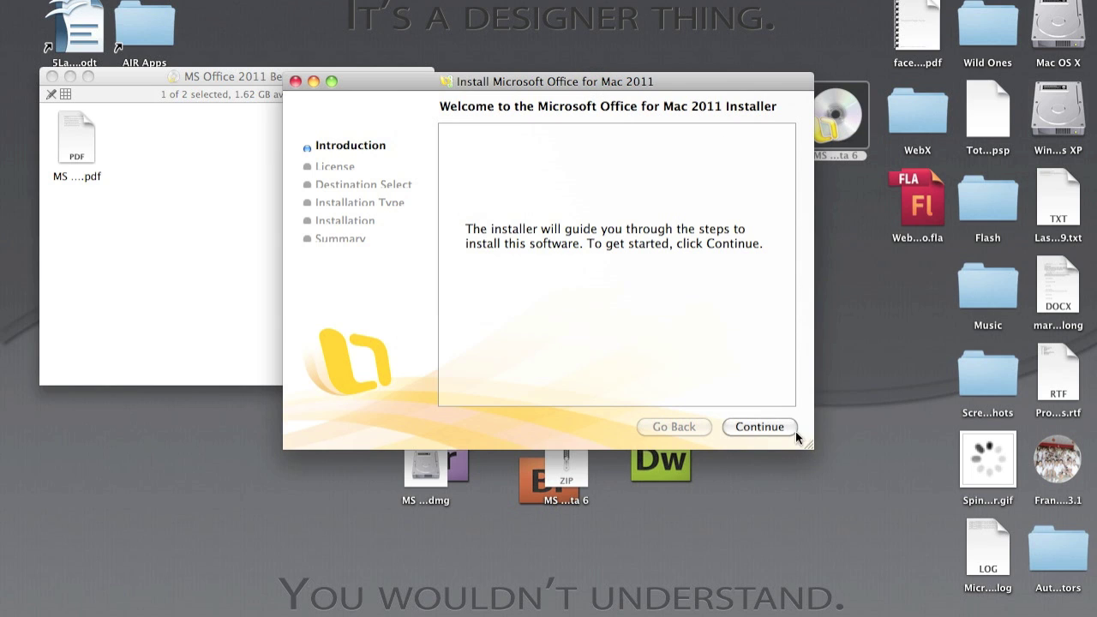
# Step: Accept the software license agreement and continue with Mac OS X as the installation disk
pyautogui.click(794, 431)
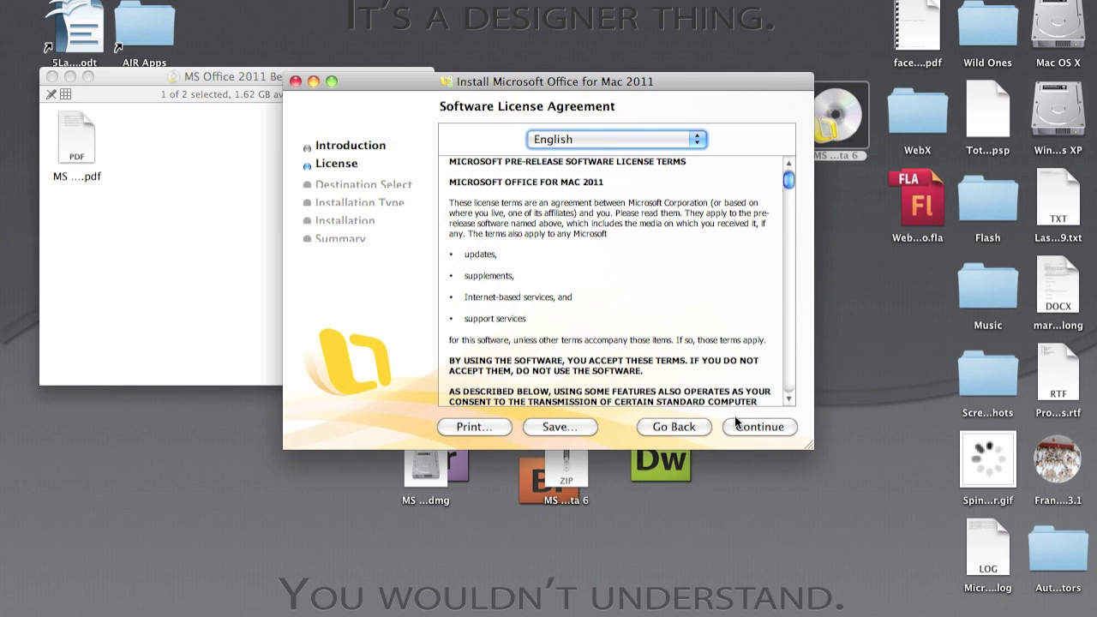
pyautogui.click(756, 426)
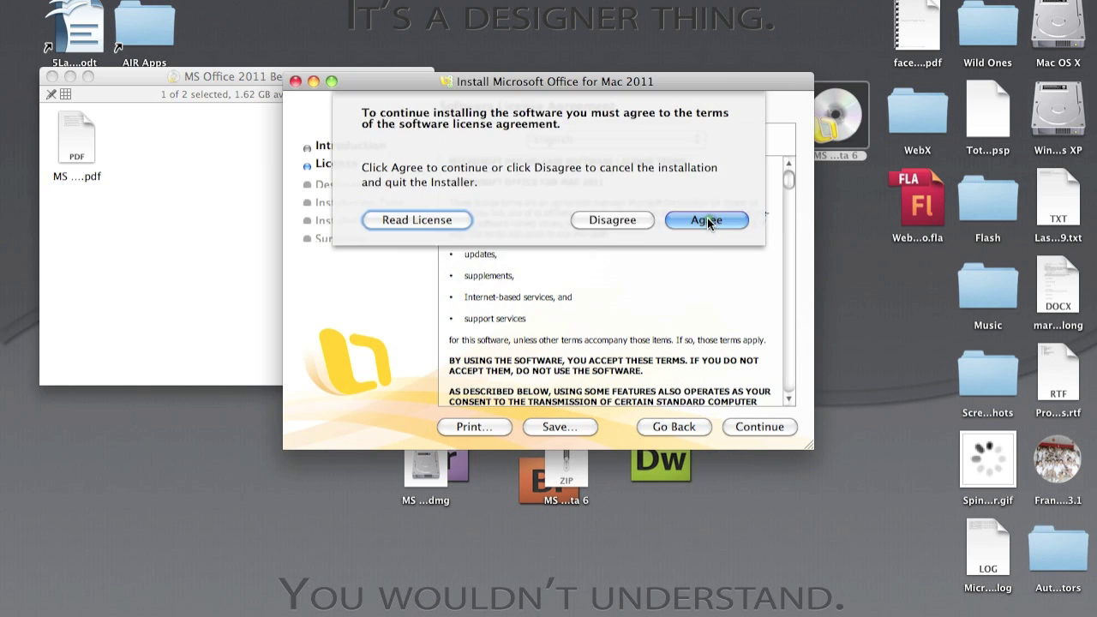
pyautogui.click(705, 218)
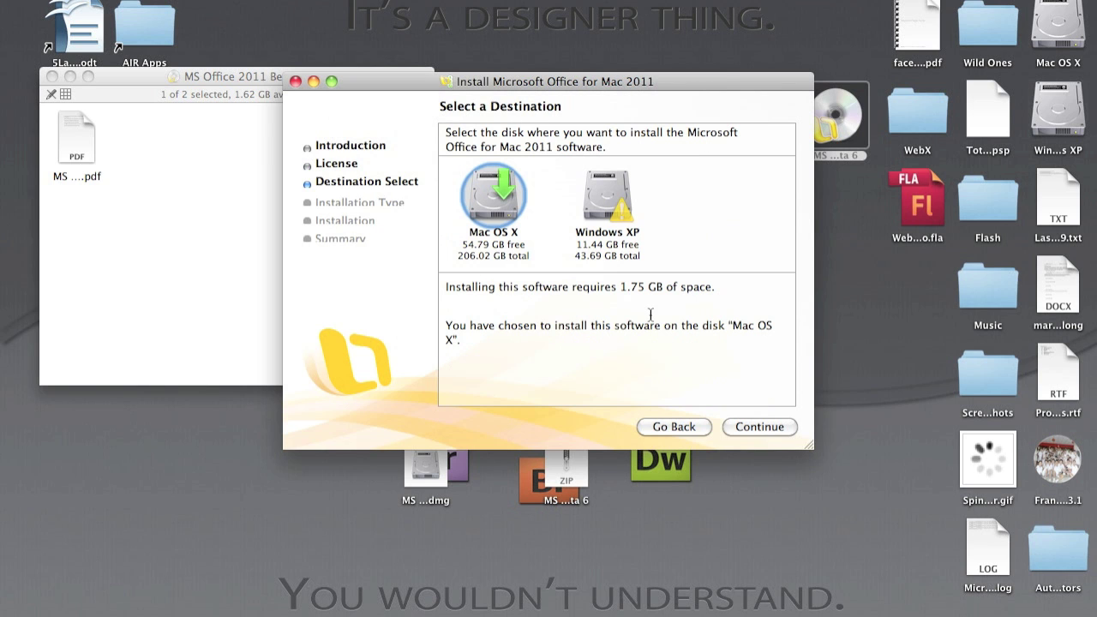
pyautogui.click(763, 427)
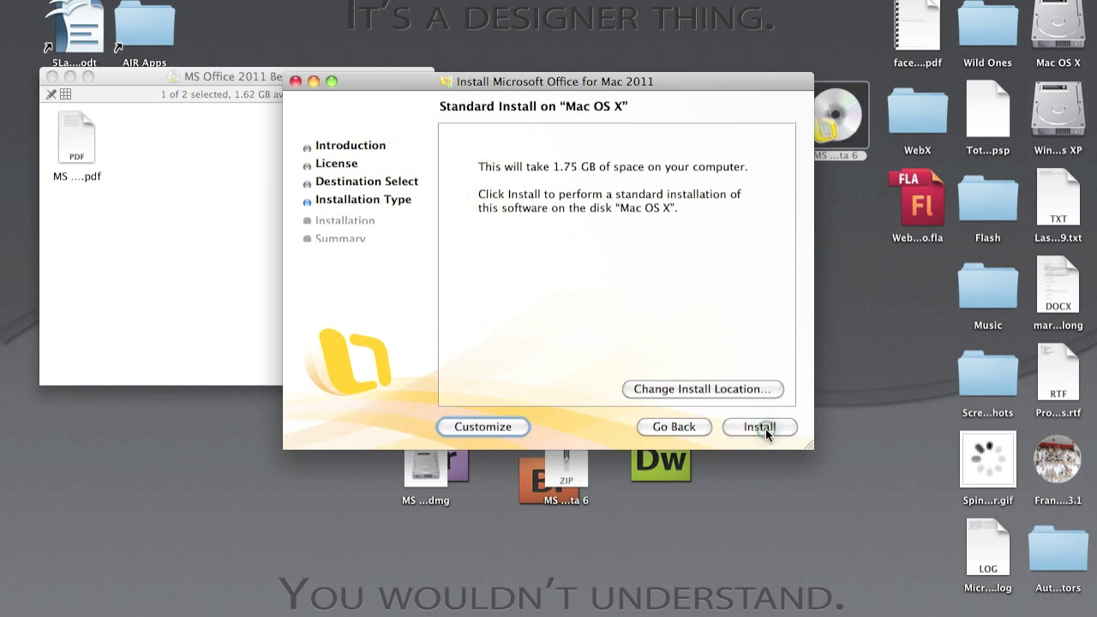
# Step: Customize the installation to exclude Microsoft Messenger from the Microsoft Office 2011 package, and start installing
pyautogui.click(474, 426)
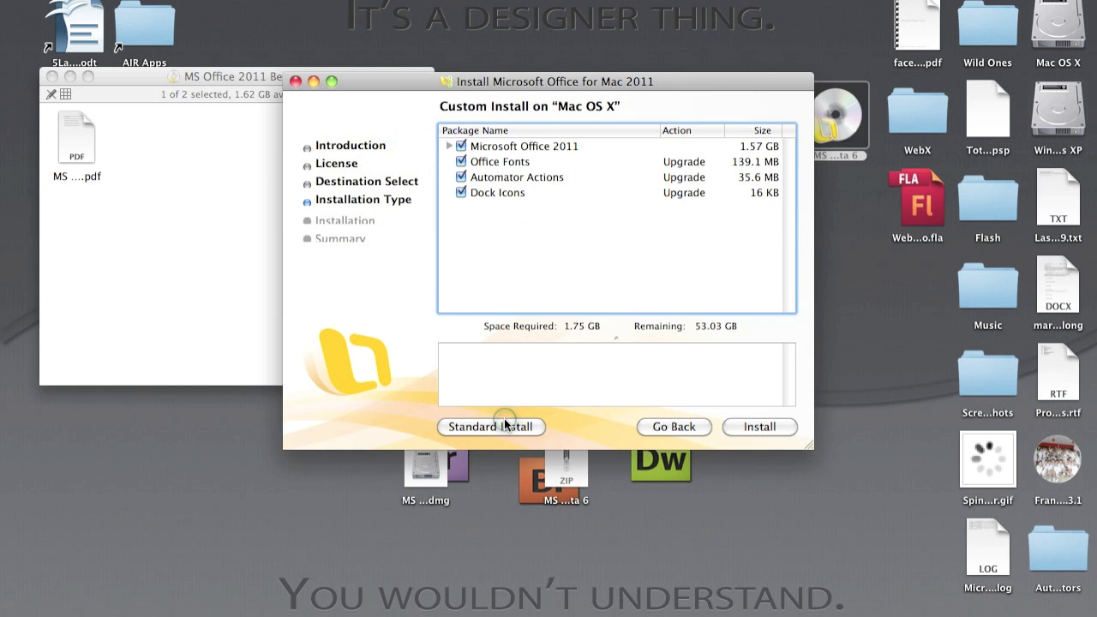
pyautogui.click(449, 146)
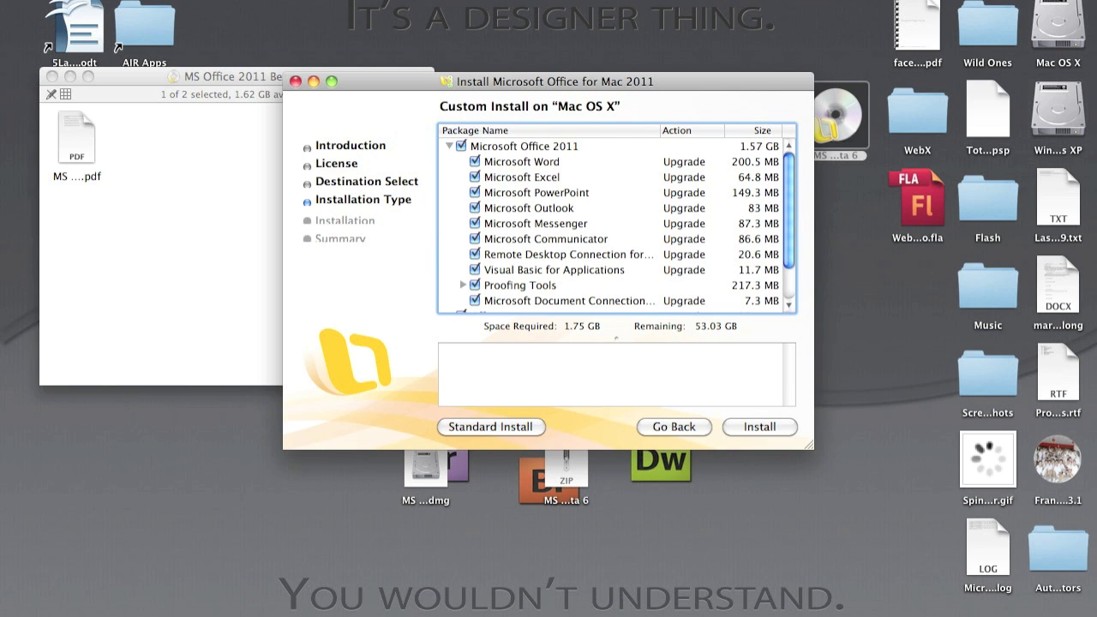
pyautogui.moveTo(621, 613)
pyautogui.click(477, 224)
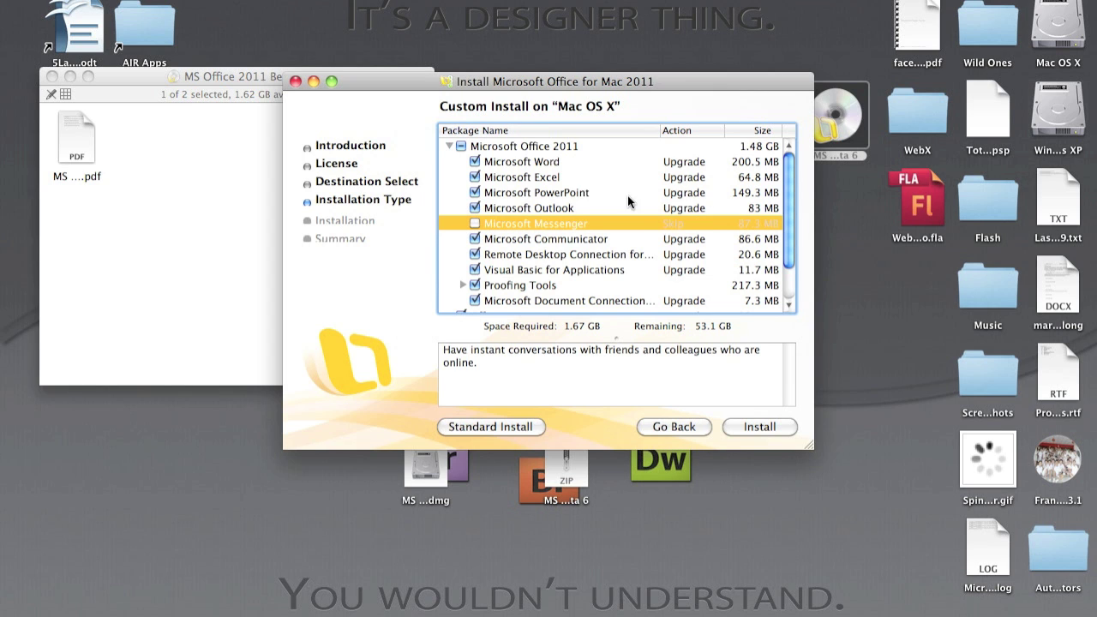
pyautogui.click(461, 150)
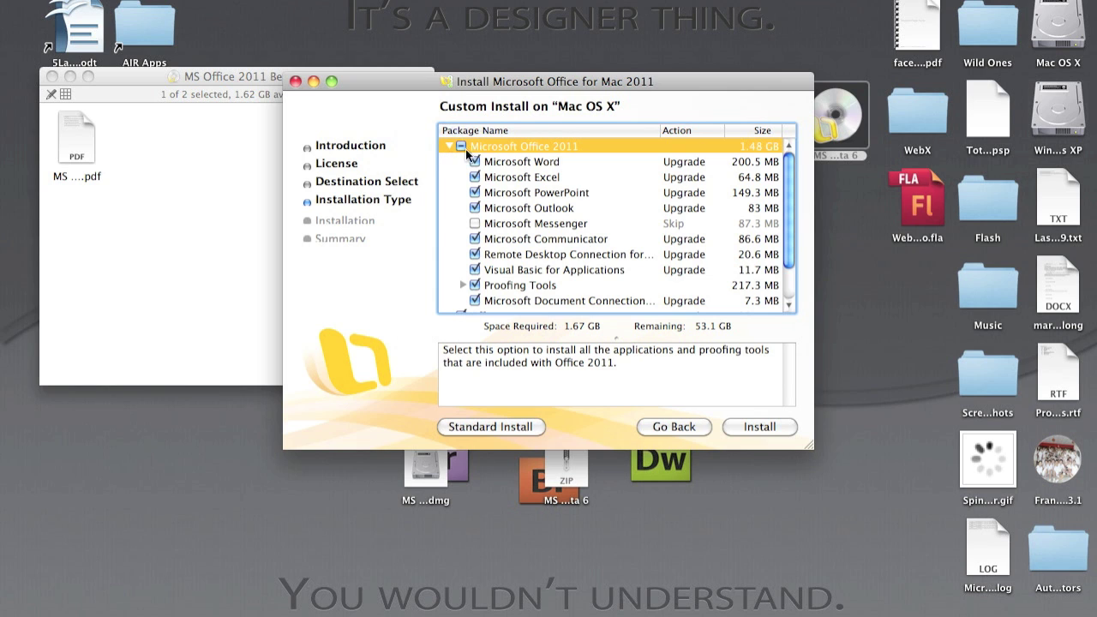
pyautogui.click(759, 426)
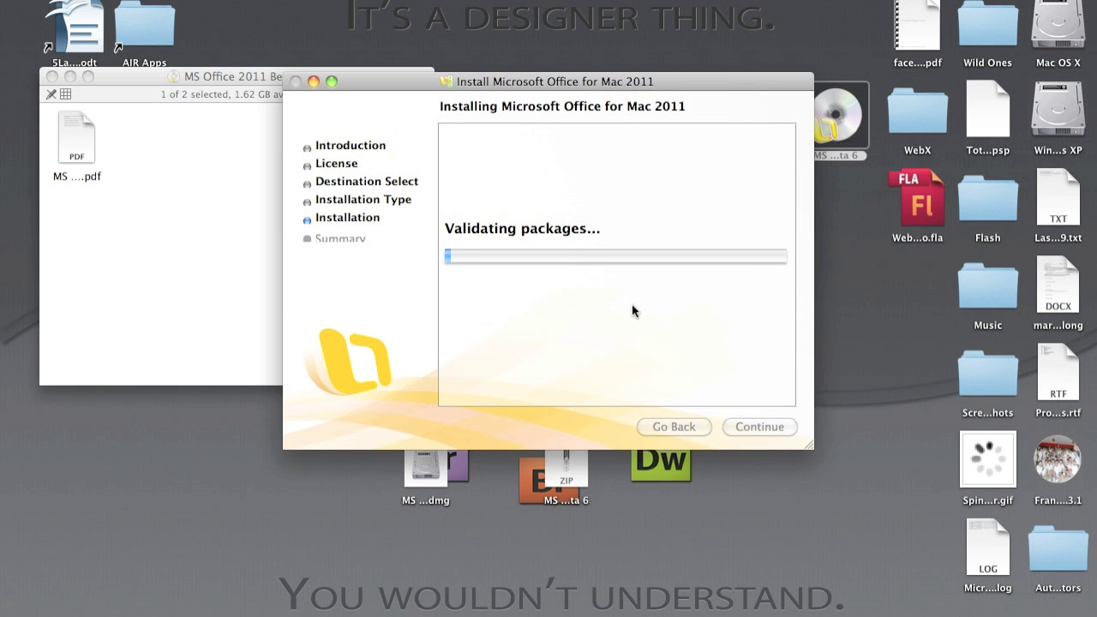
# Step: Preview the serial number instructions PDF in the MS Office 2011 Beta 6 disk image, and close its window
pyautogui.moveTo(190, 75); pyautogui.dragTo(399, 83)
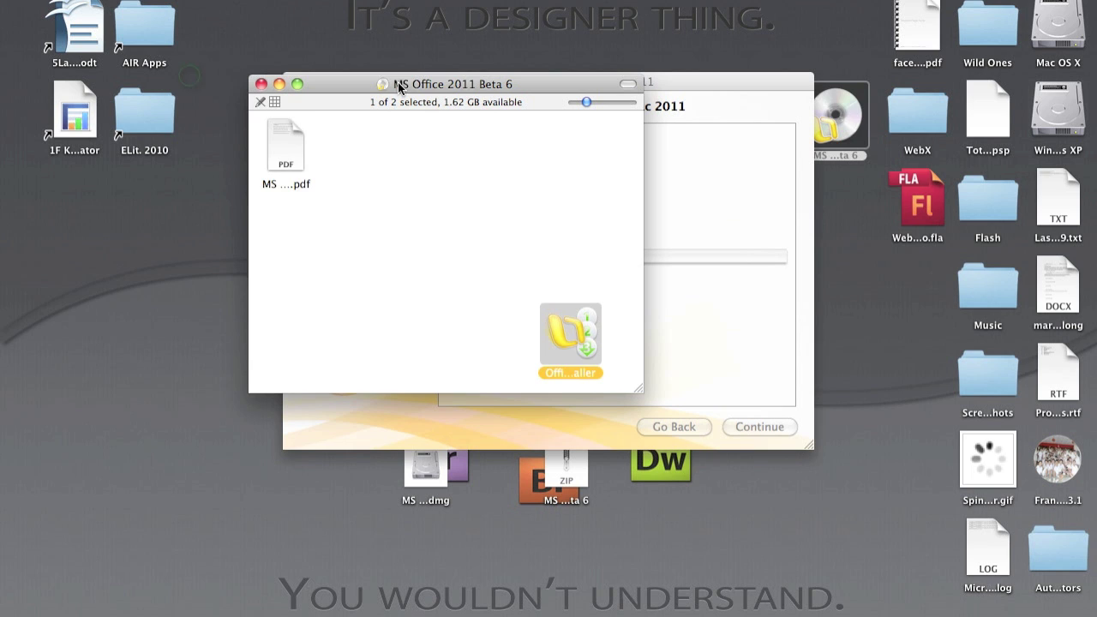
pyautogui.click(297, 167)
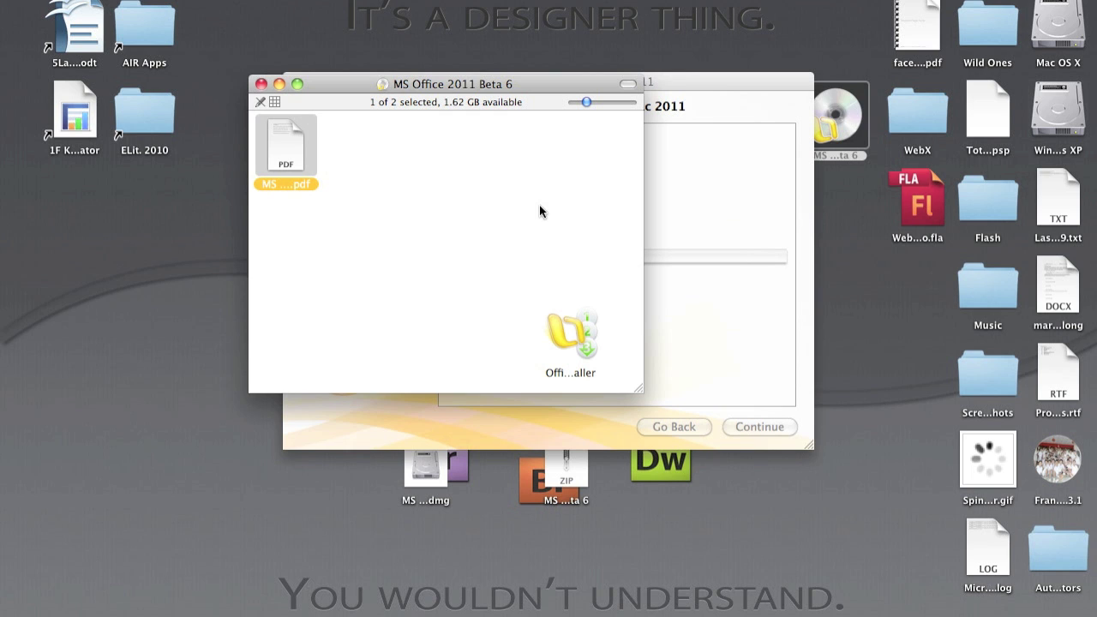
pyautogui.press('space')
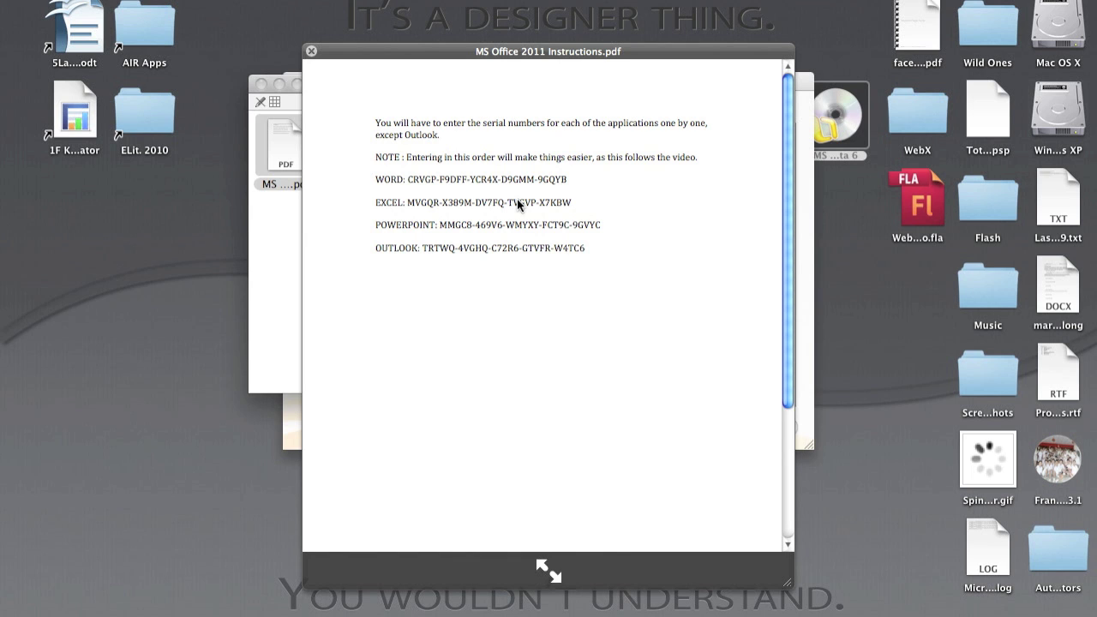
pyautogui.press('space')
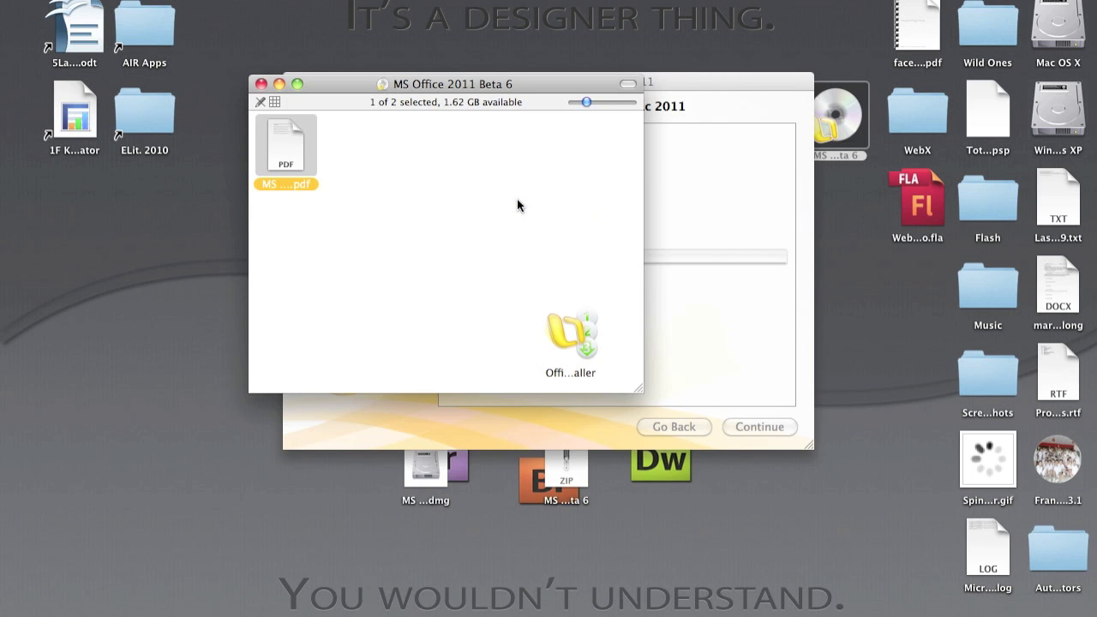
pyautogui.click(260, 84)
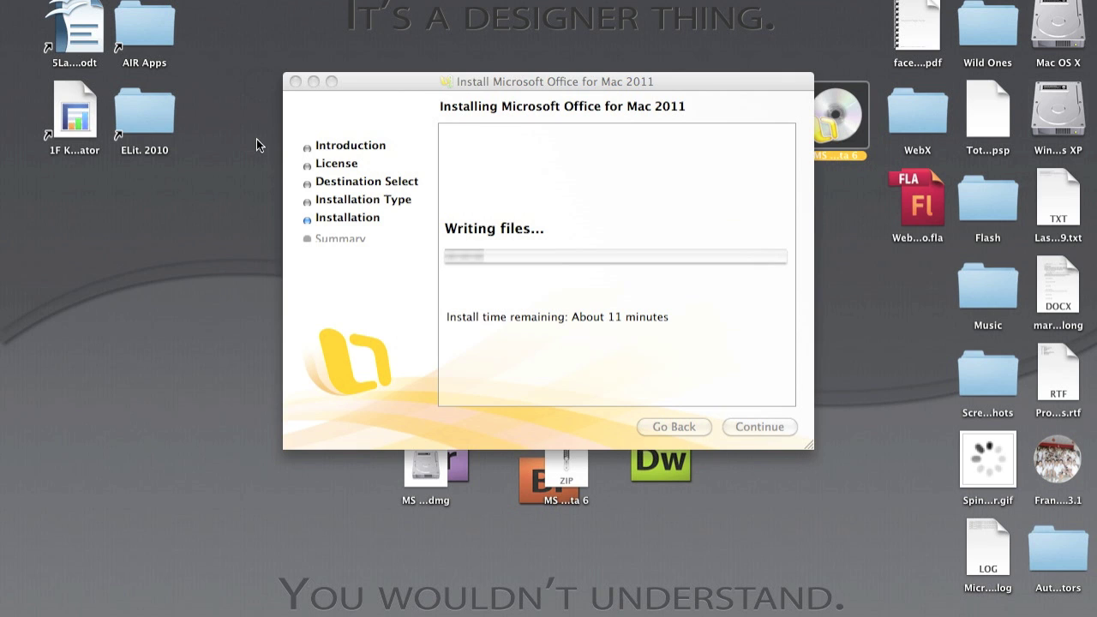
# Step: Return to the Microsoft Office for Mac 2011 installer and close it once the installation has completed
pyautogui.click(428, 81)
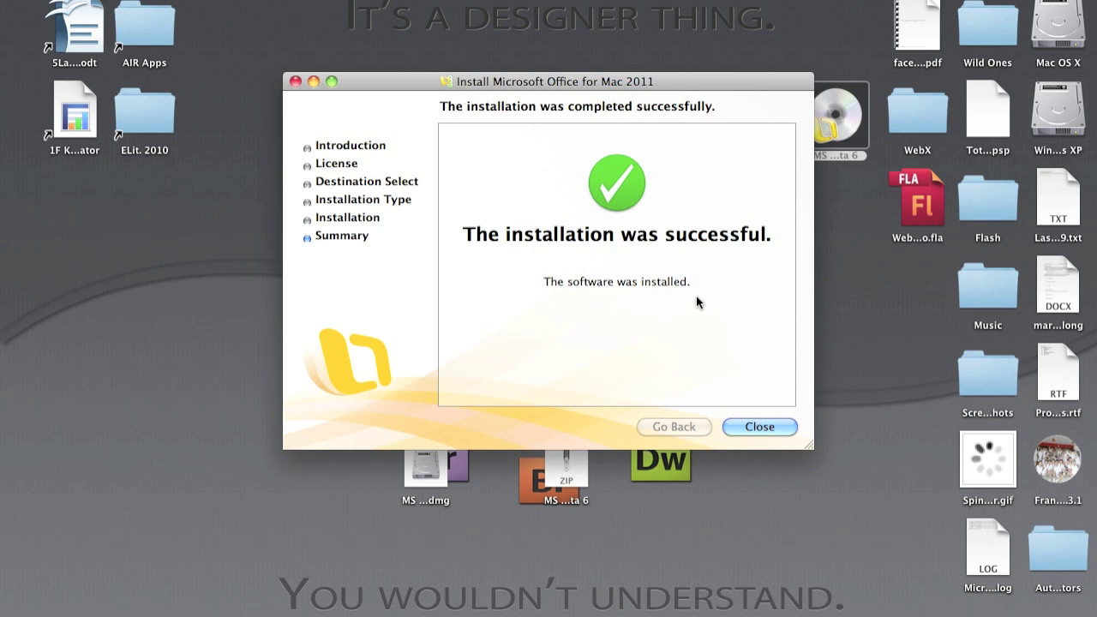
pyautogui.click(761, 425)
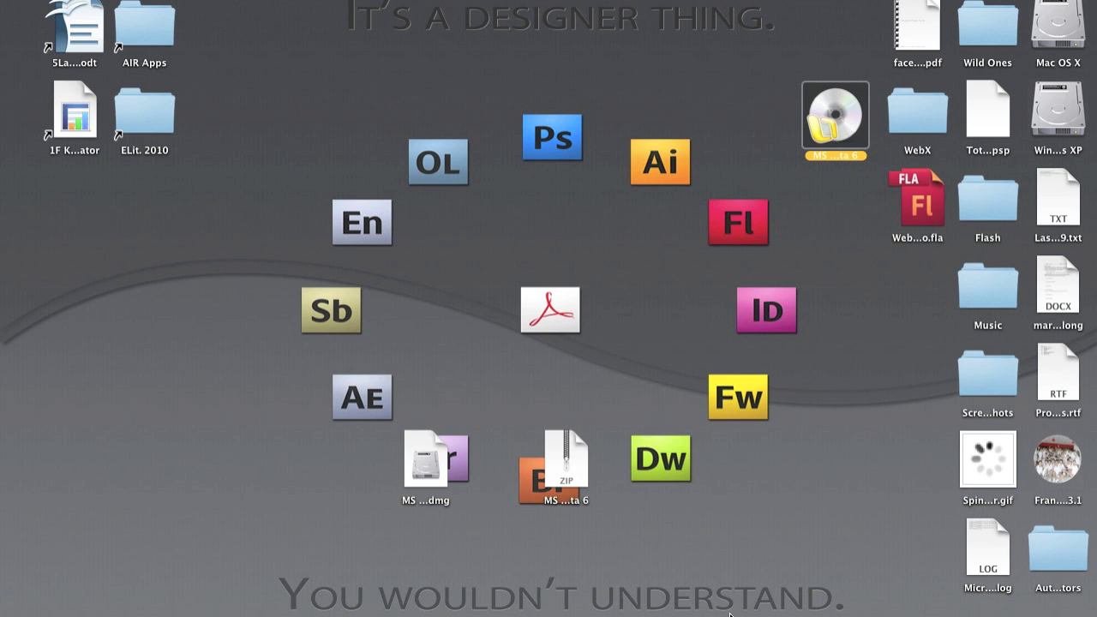
# Step: Check the recently used applications for Microsoft Office Setup Assistant
pyautogui.click(775, 600)
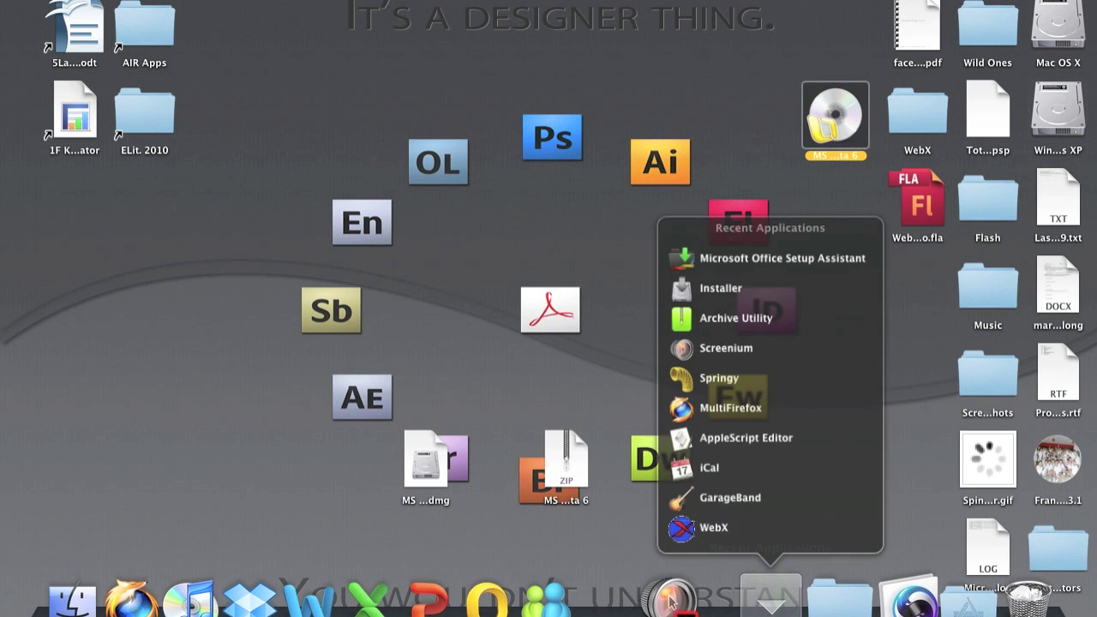
pyautogui.click(808, 386)
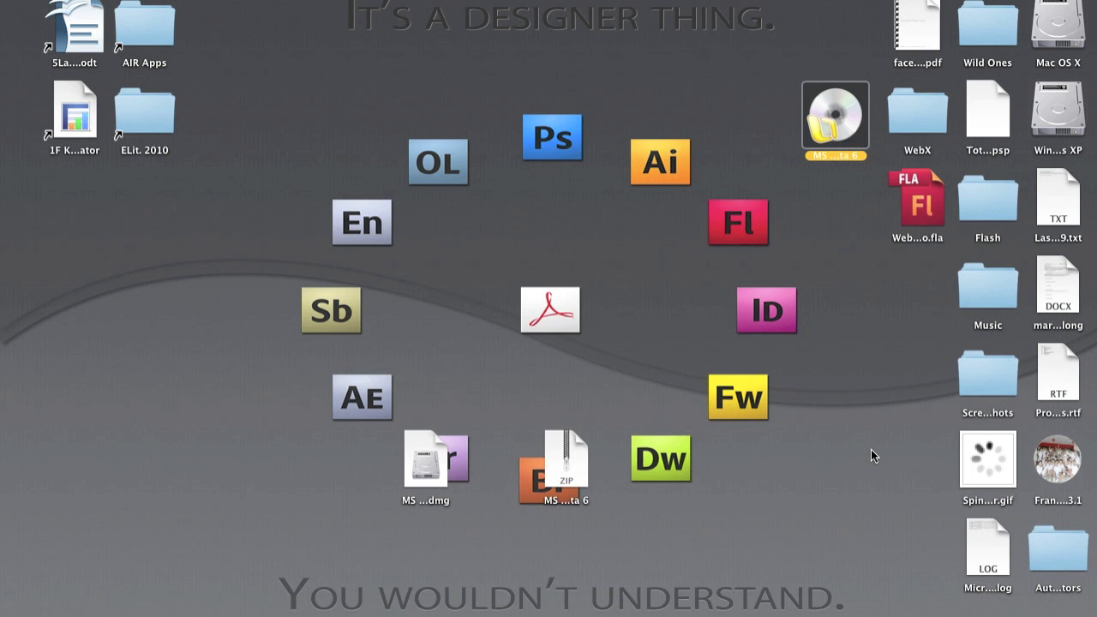
pyautogui.click(774, 600)
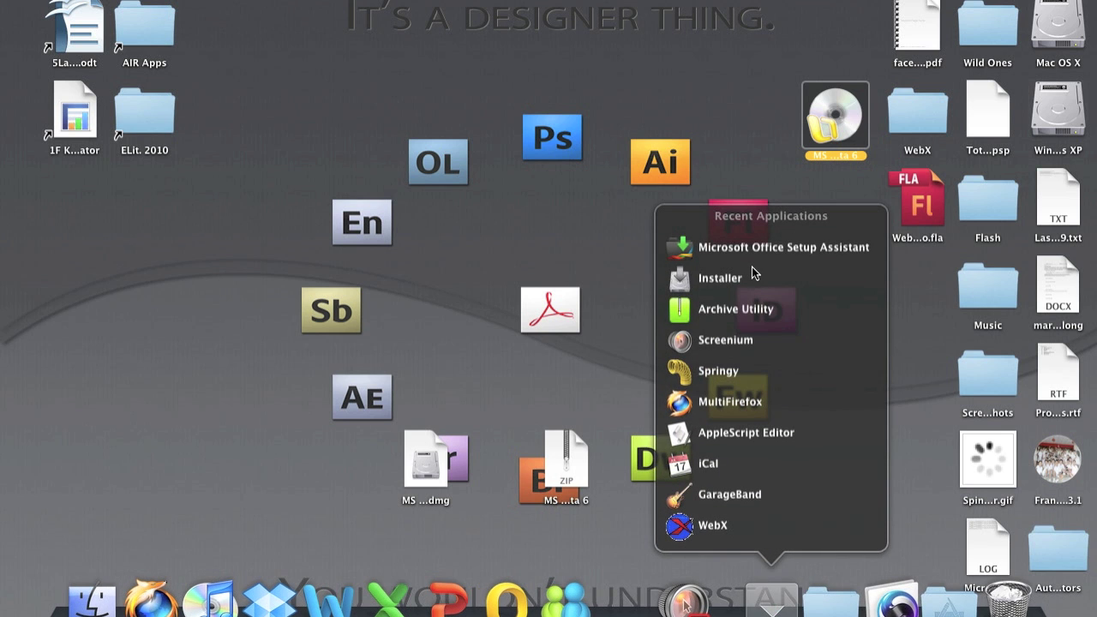
pyautogui.click(635, 234)
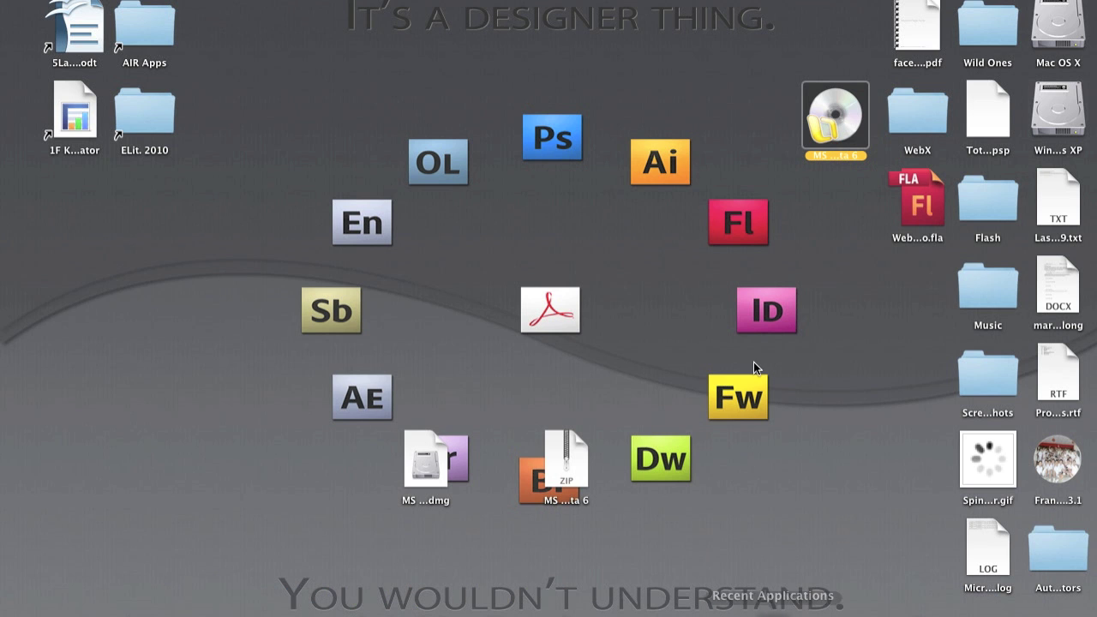
# Step: Reopen the mounted Office disk image, review MS Office 2011 Instructions.pdf at full size, and close the window
pyautogui.doubleClick(834, 134)
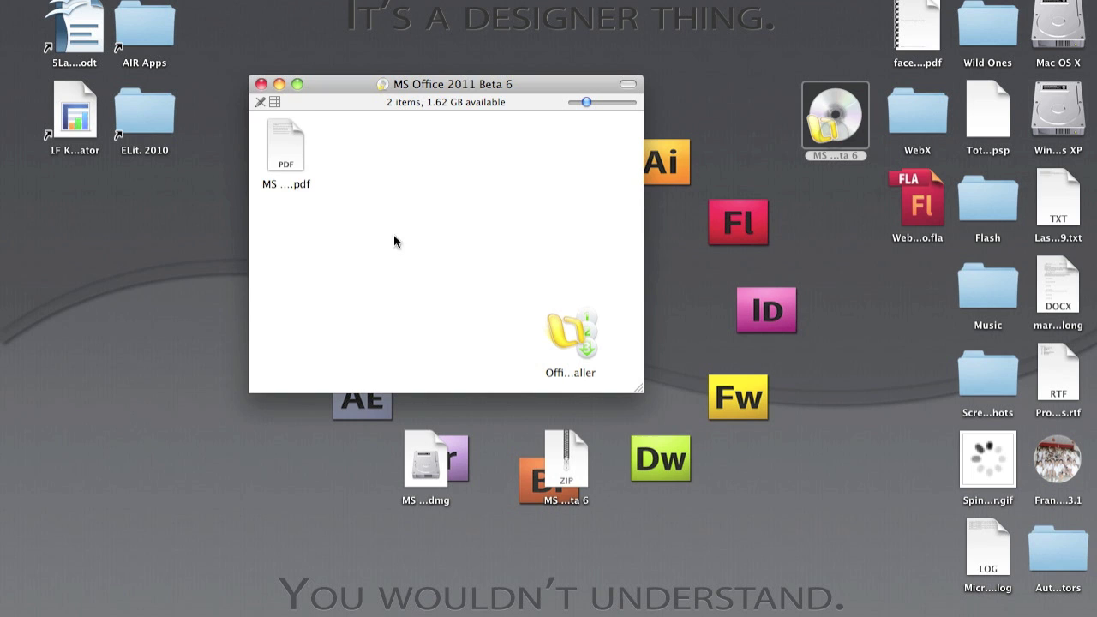
pyautogui.click(296, 150)
pyautogui.press('space')
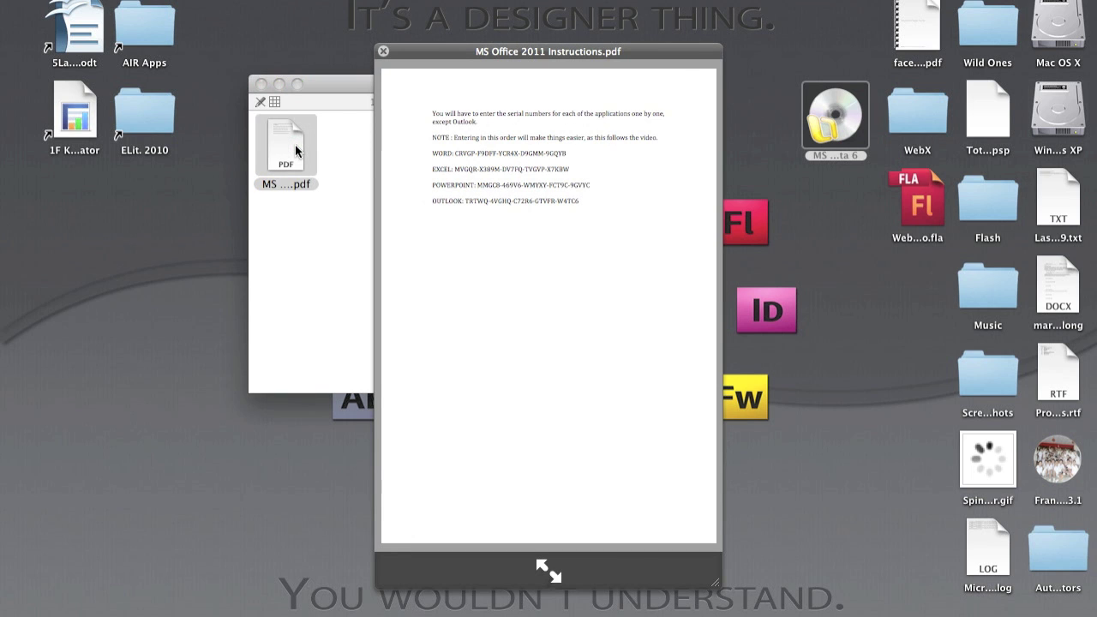
pyautogui.press('super+alt+f')
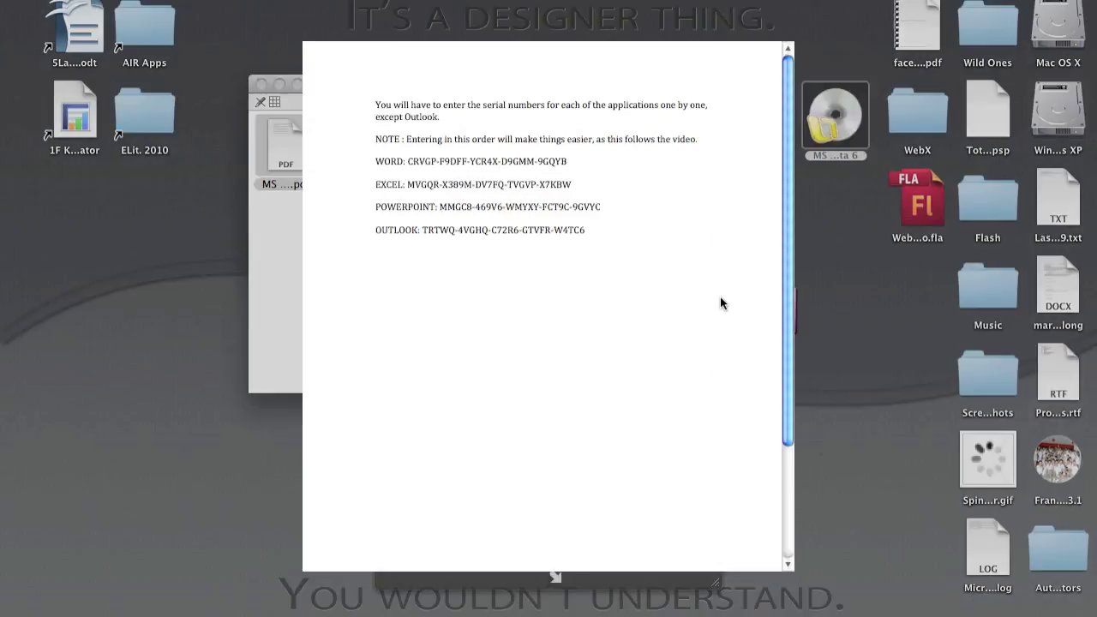
pyautogui.press('Escape')
pyautogui.press('space')
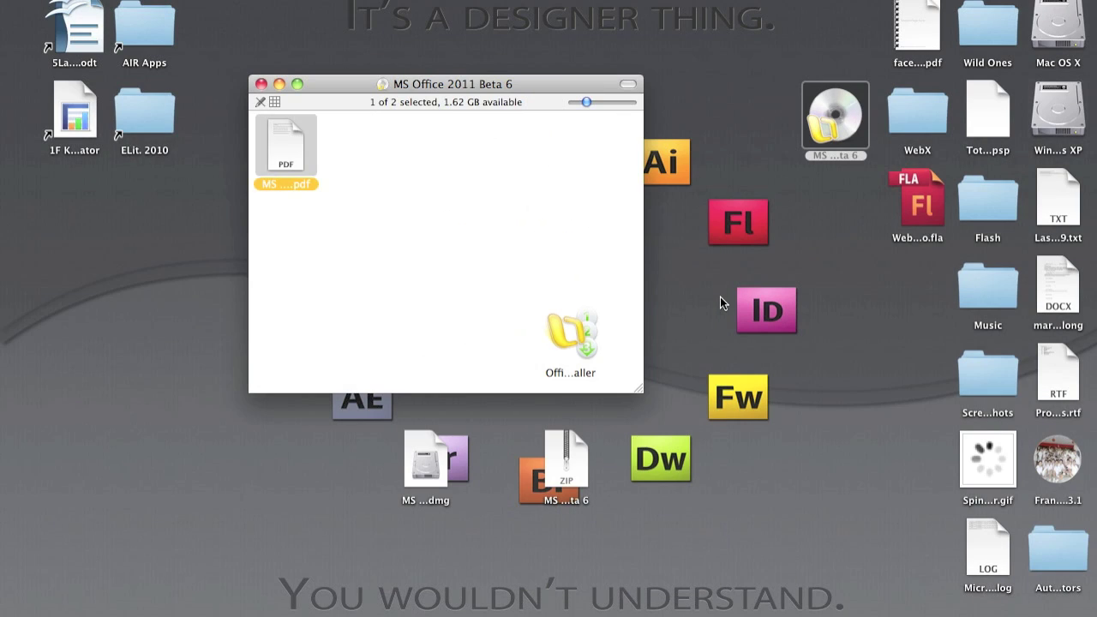
pyautogui.click(442, 133)
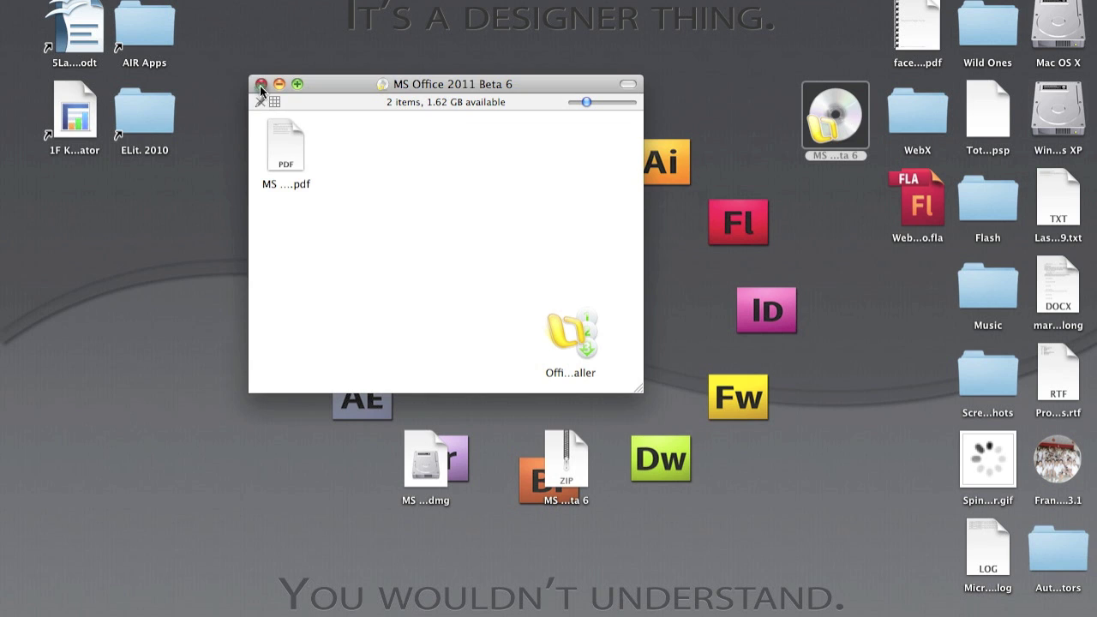
pyautogui.click(261, 85)
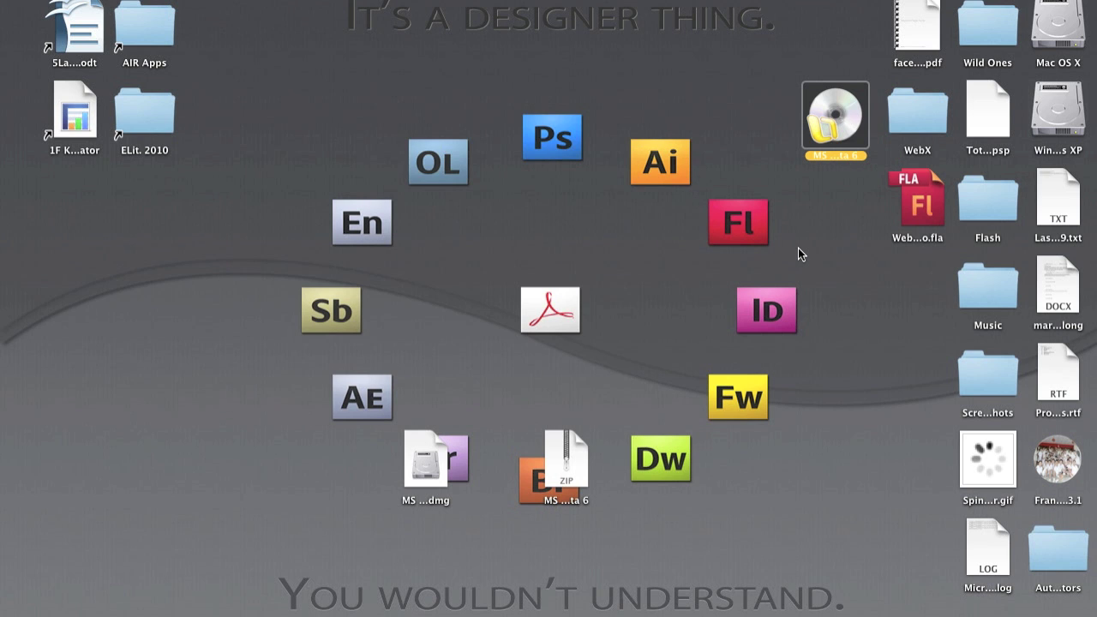